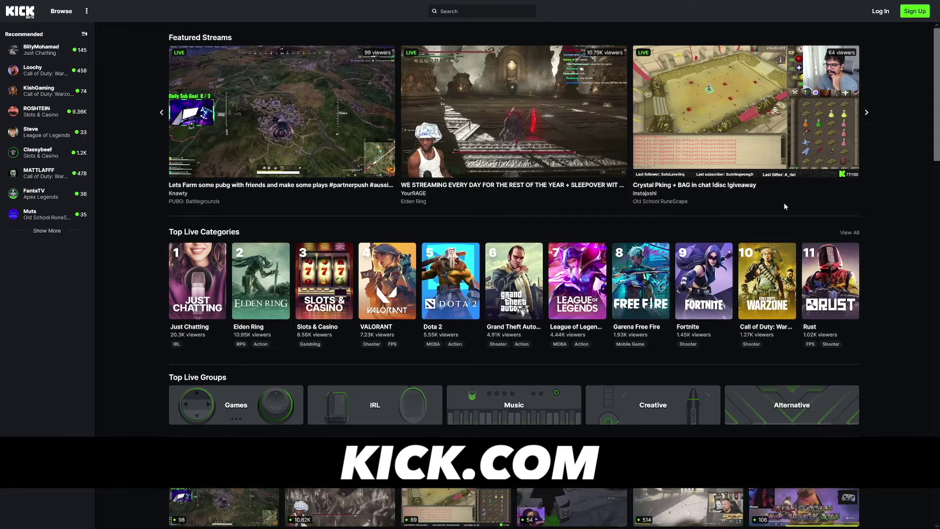
{"action": "scroll", "coordinate": [784, 203], "scroll_direction": "down", "scroll_amount": 1}
{"action": "scroll", "coordinate": [783, 203], "scroll_direction": "up", "scroll_amount": 1}
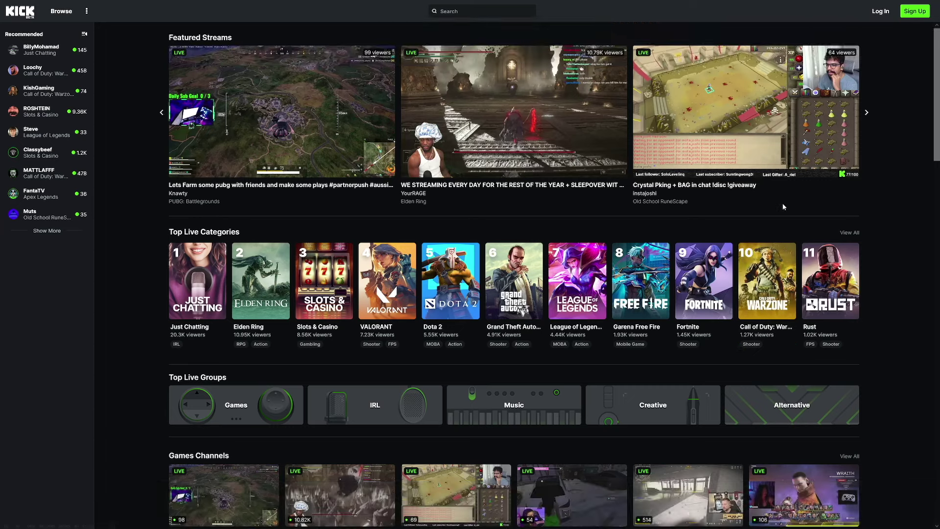
{"action": "scroll", "coordinate": [781, 204], "scroll_direction": "down", "scroll_amount": 1}
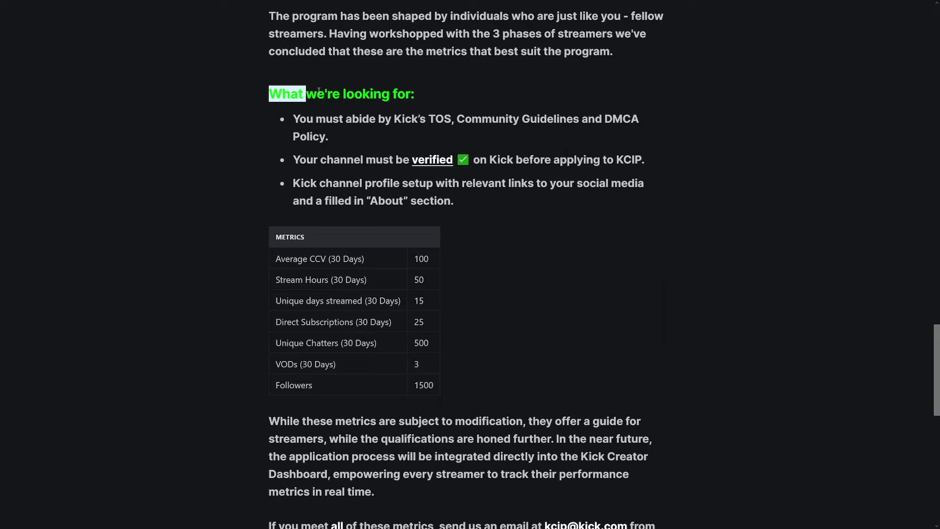
Clear the earlier highlights and highlight the sentence giving the application contact email.
{"action": "left_click", "coordinate": [421, 97]}
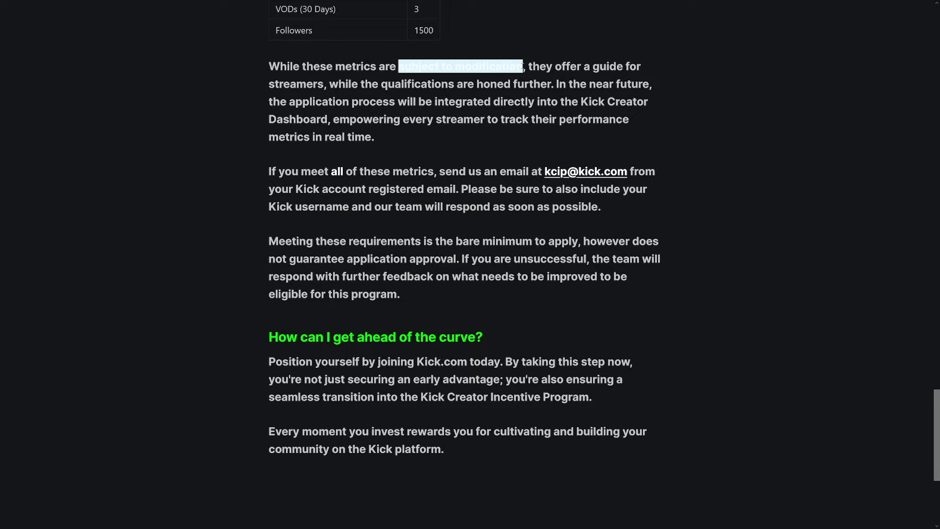
{"action": "left_click", "coordinate": [522, 67]}
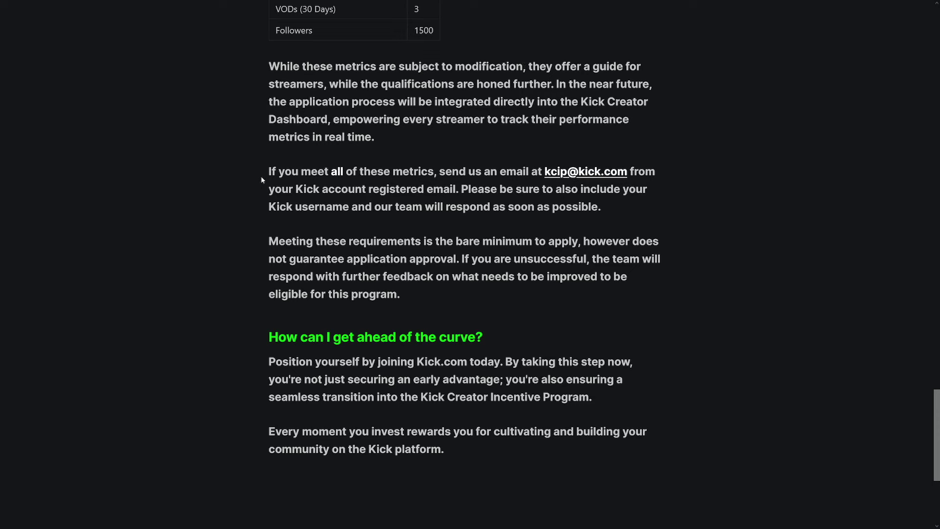
{"action": "left_click_drag", "start_coordinate": [594, 171], "coordinate": [649, 171]}
{"action": "left_click", "coordinate": [687, 177]}
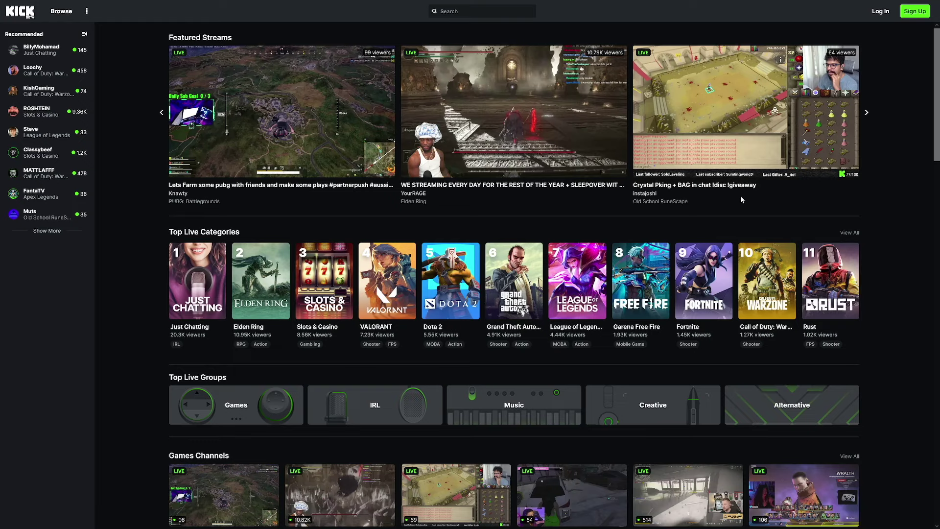
{"action": "scroll", "coordinate": [740, 195], "scroll_direction": "down", "scroll_amount": 1}
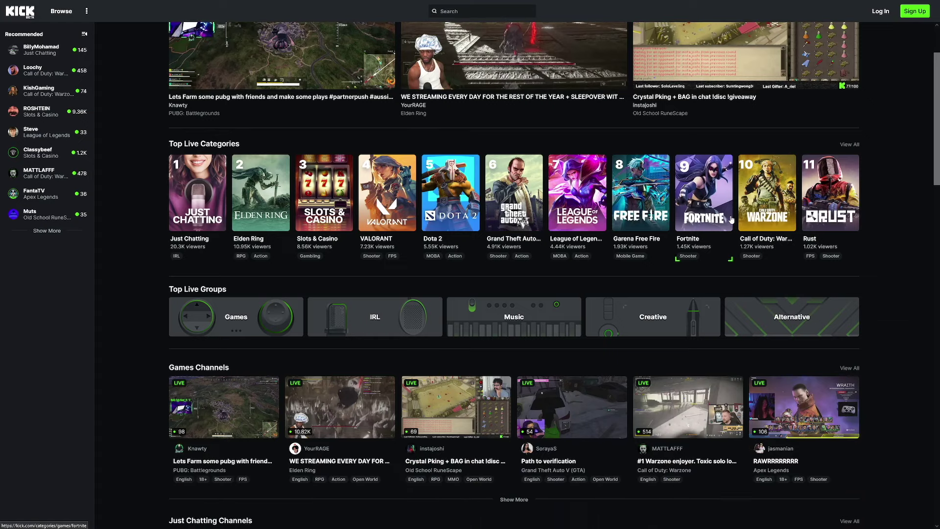
{"action": "scroll", "coordinate": [714, 255], "scroll_direction": "down", "scroll_amount": 1}
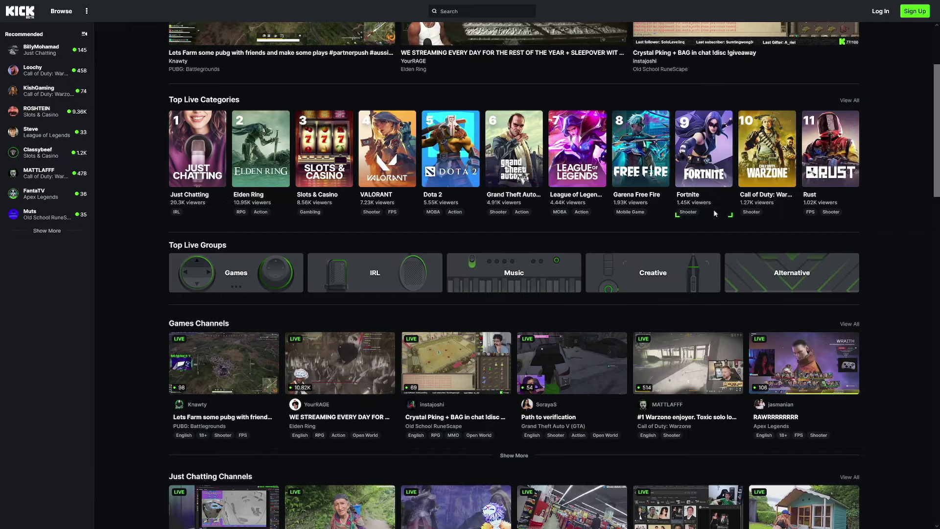
{"action": "scroll", "coordinate": [713, 213], "scroll_direction": "down", "scroll_amount": 1}
{"action": "scroll", "coordinate": [713, 212], "scroll_direction": "down", "scroll_amount": 1}
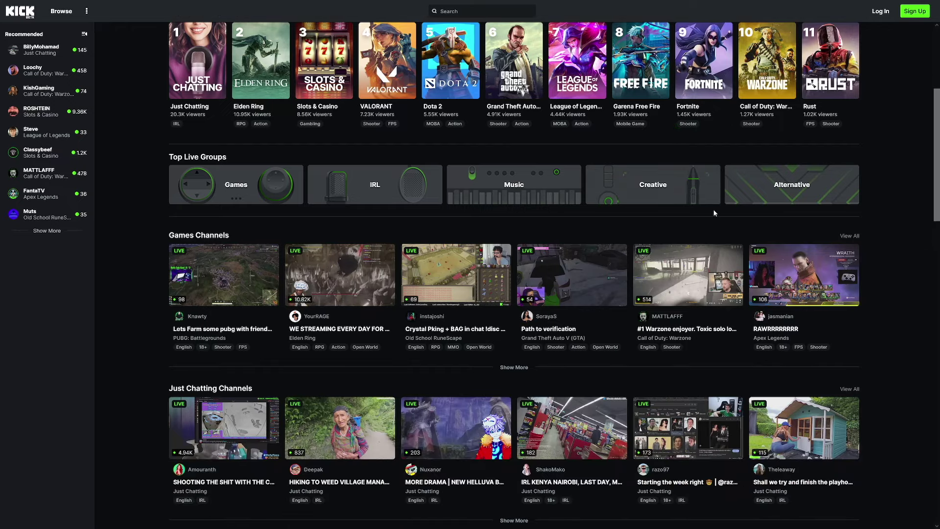
{"action": "scroll", "coordinate": [713, 212], "scroll_direction": "down", "scroll_amount": 1}
{"action": "scroll", "coordinate": [712, 213], "scroll_direction": "down", "scroll_amount": 1}
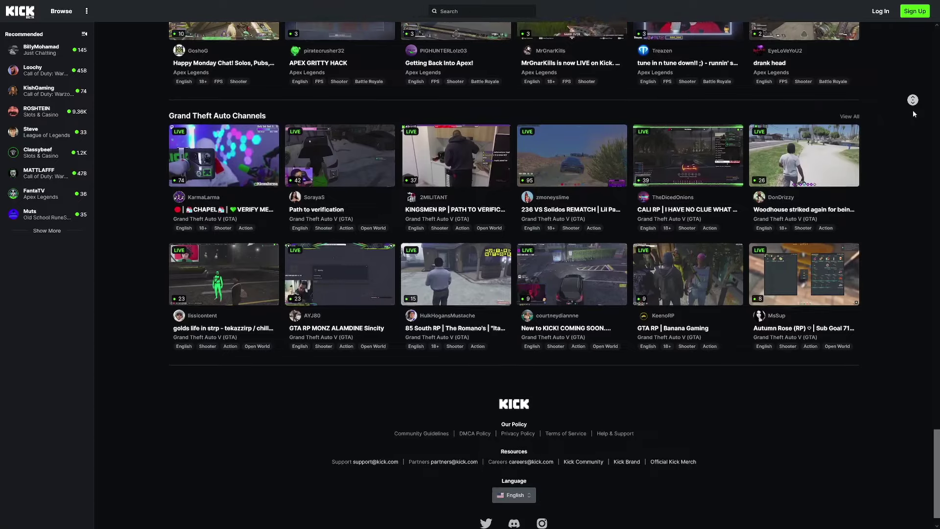
Stop the Creator Incentive Program article page from scrolling automatically.
{"action": "left_click", "coordinate": [914, 110]}
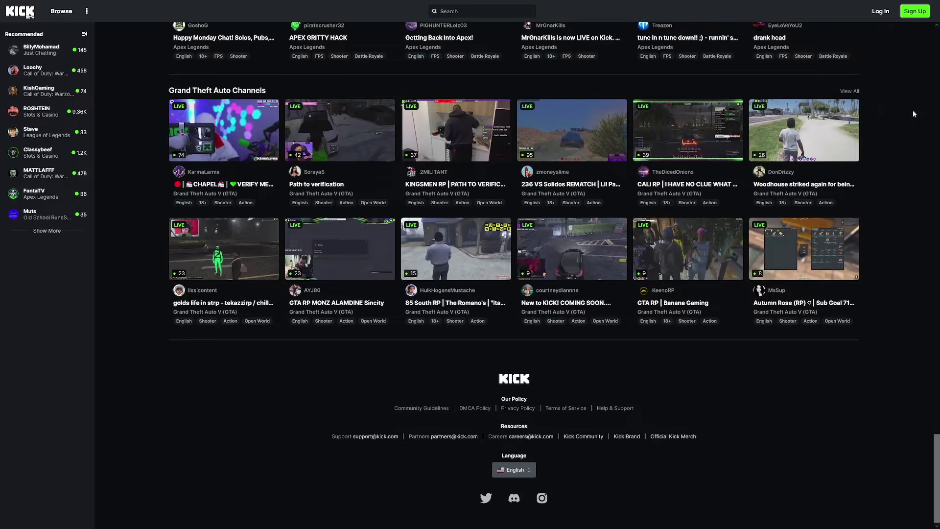
{"action": "scroll", "coordinate": [913, 111], "scroll_direction": "up", "scroll_amount": 15}
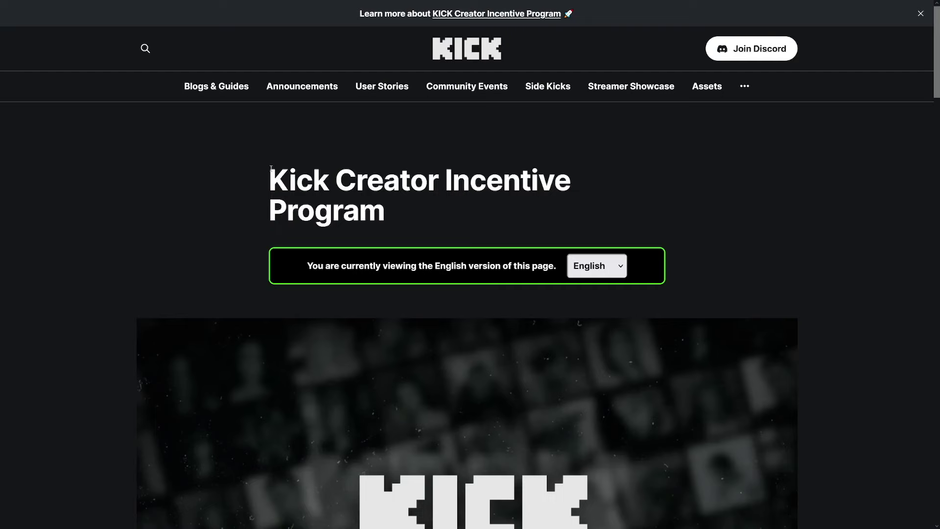
Bring up the refreshed kick.com homepage with featured streams, top categories and live groups.
{"action": "left_click_drag", "start_coordinate": [335, 184], "coordinate": [335, 185]}
{"action": "scroll", "coordinate": [751, 224], "scroll_direction": "down", "scroll_amount": 2}
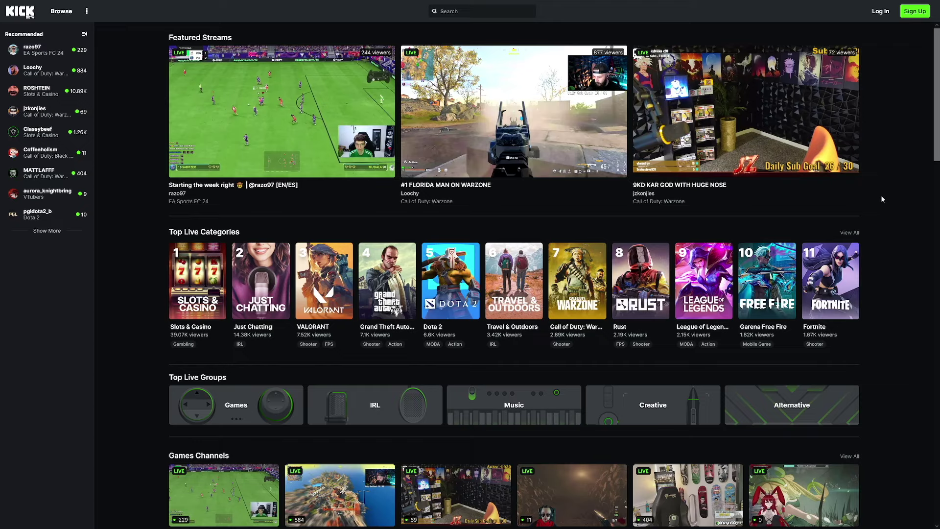
{"action": "scroll", "coordinate": [880, 195], "scroll_direction": "down", "scroll_amount": 1}
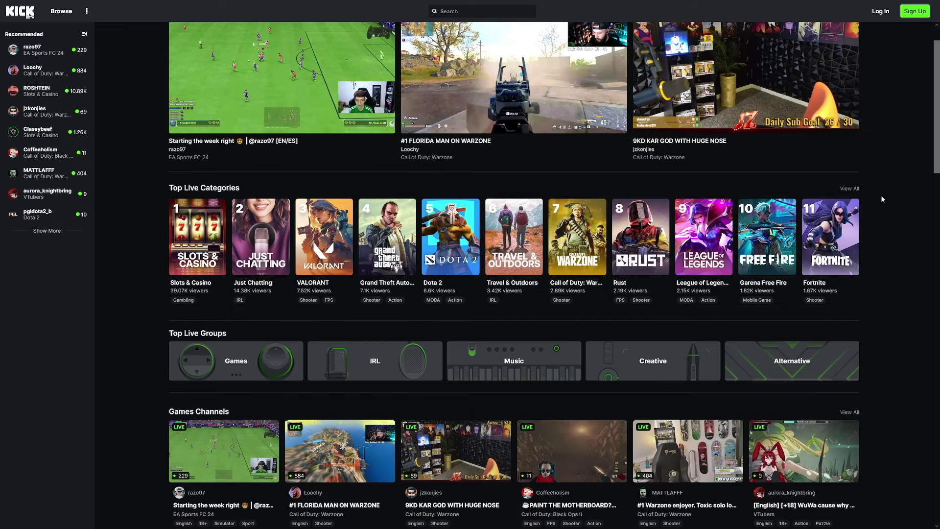
{"action": "scroll", "coordinate": [880, 194], "scroll_direction": "down", "scroll_amount": 1}
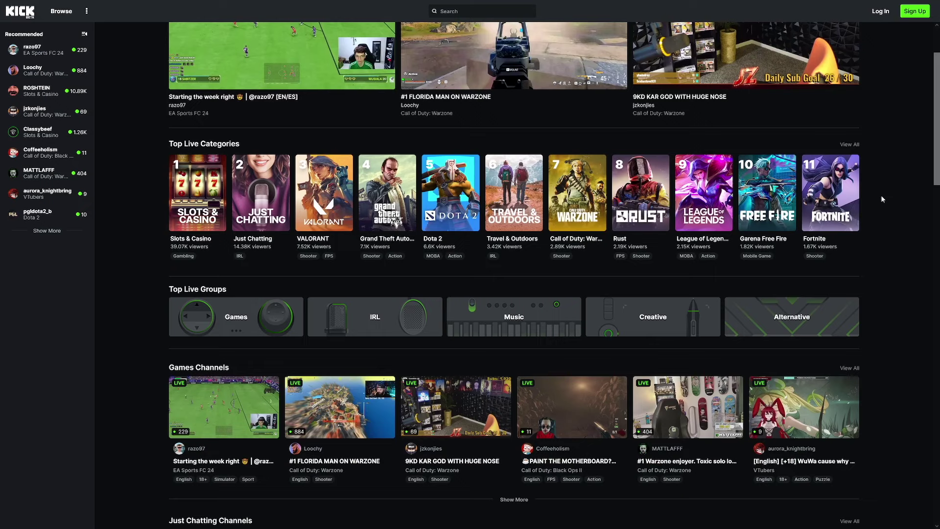
{"action": "scroll", "coordinate": [881, 194], "scroll_direction": "down", "scroll_amount": 1}
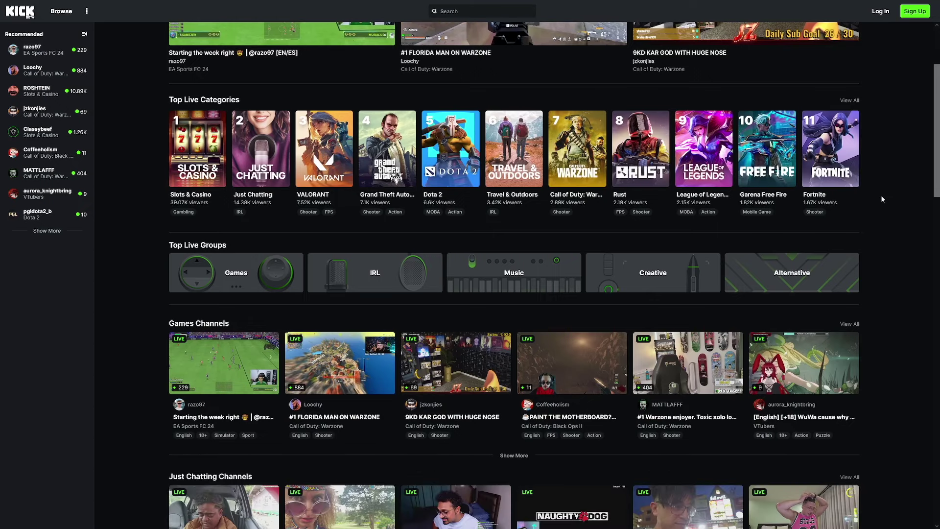
{"action": "scroll", "coordinate": [881, 195], "scroll_direction": "down", "scroll_amount": 2}
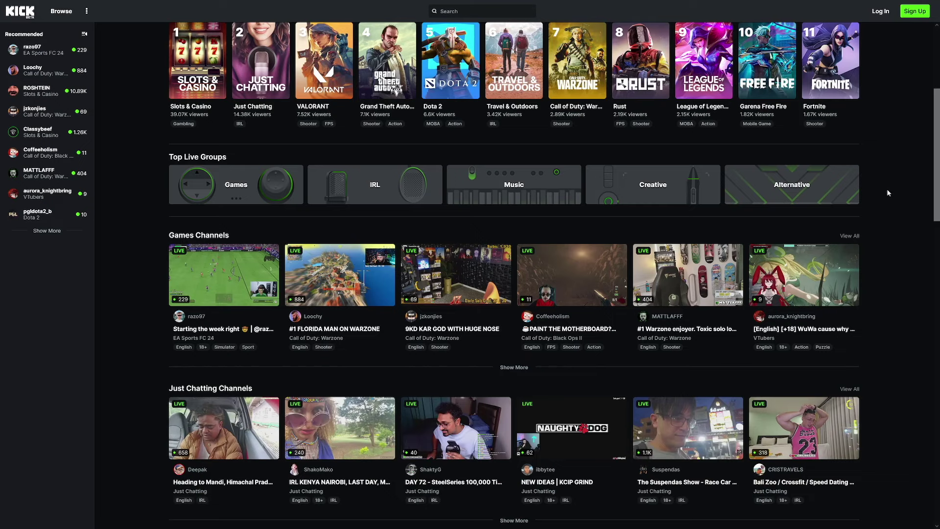
{"action": "scroll", "coordinate": [886, 188], "scroll_direction": "down", "scroll_amount": 2}
{"action": "scroll", "coordinate": [885, 189], "scroll_direction": "down", "scroll_amount": 3}
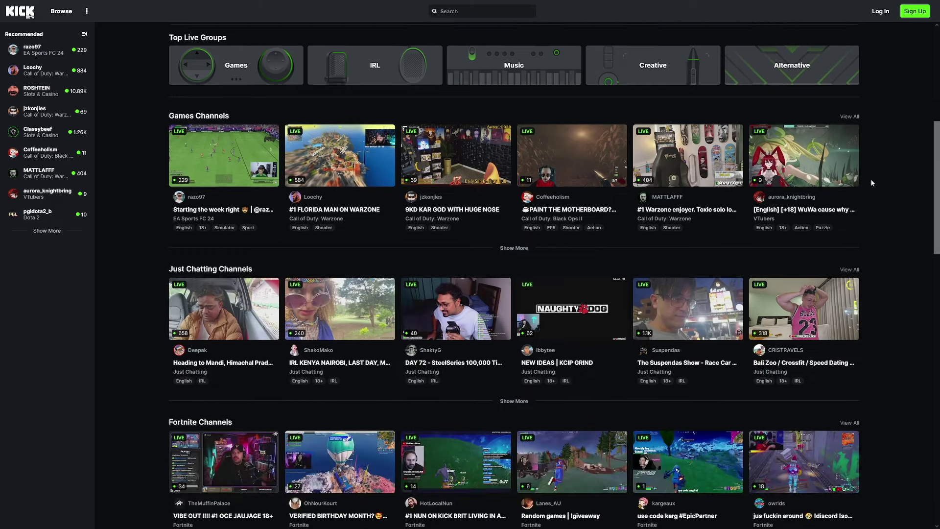
{"action": "scroll", "coordinate": [871, 179], "scroll_direction": "down", "scroll_amount": 2}
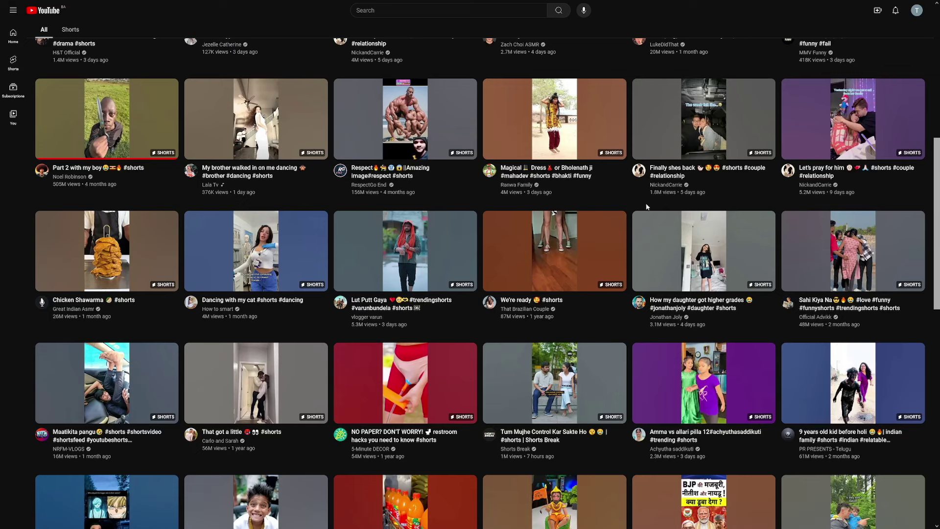
{"action": "scroll", "coordinate": [646, 207], "scroll_direction": "down", "scroll_amount": 1}
{"action": "scroll", "coordinate": [631, 198], "scroll_direction": "down", "scroll_amount": 1}
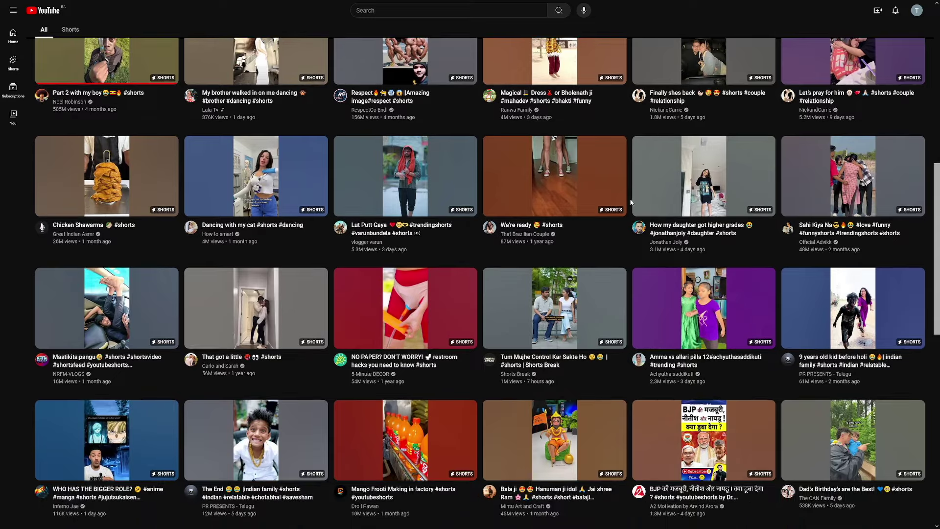
{"action": "scroll", "coordinate": [631, 200], "scroll_direction": "down", "scroll_amount": 1}
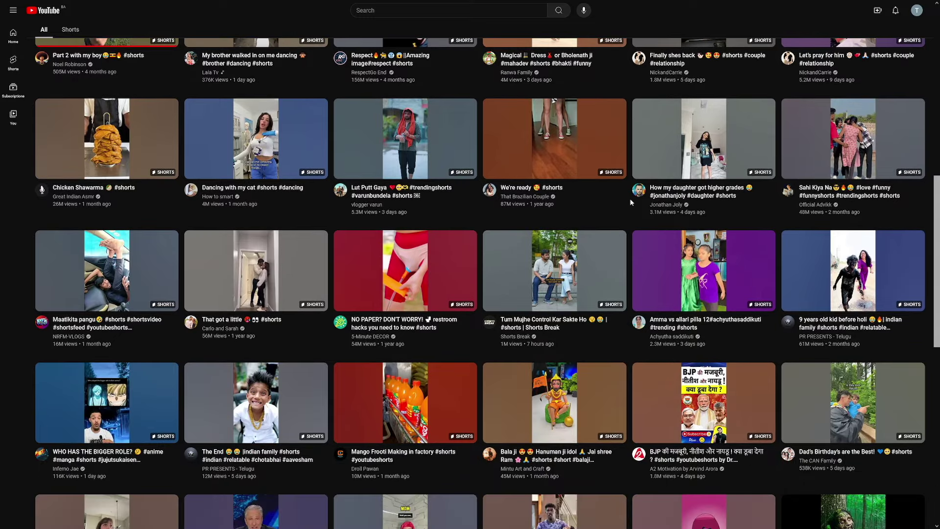
{"action": "scroll", "coordinate": [631, 202], "scroll_direction": "down", "scroll_amount": 1}
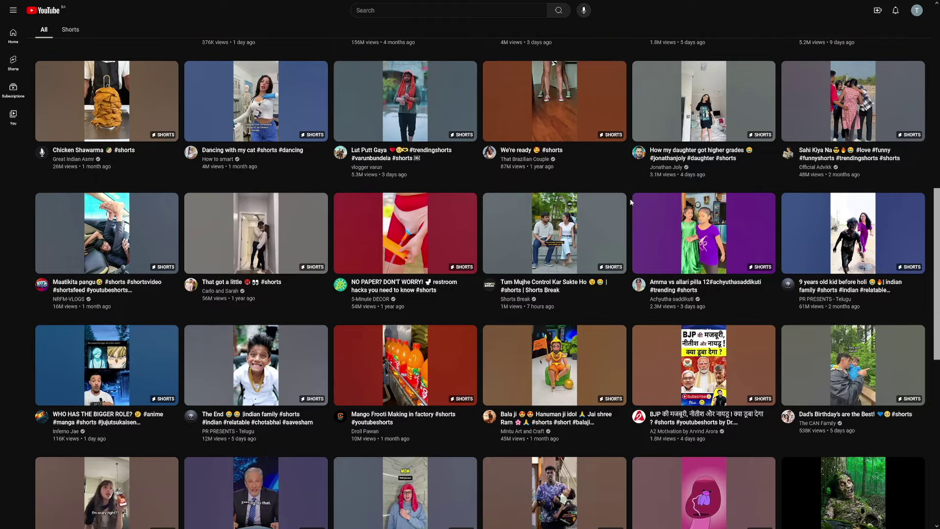
{"action": "scroll", "coordinate": [631, 199], "scroll_direction": "down", "scroll_amount": 1}
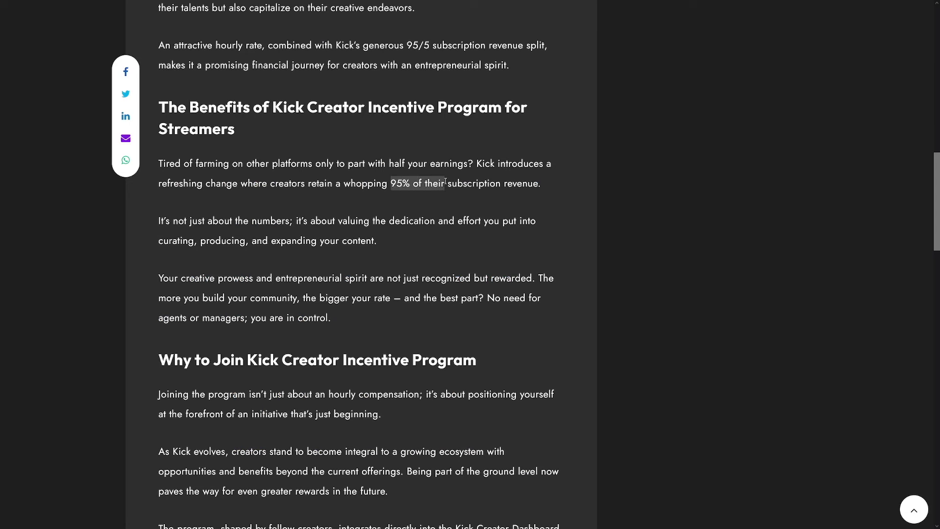
Highlight the affiliate marketing paragraph and product-promotion sentence, clearing each highlight afterwards.
{"action": "left_click", "coordinate": [541, 185]}
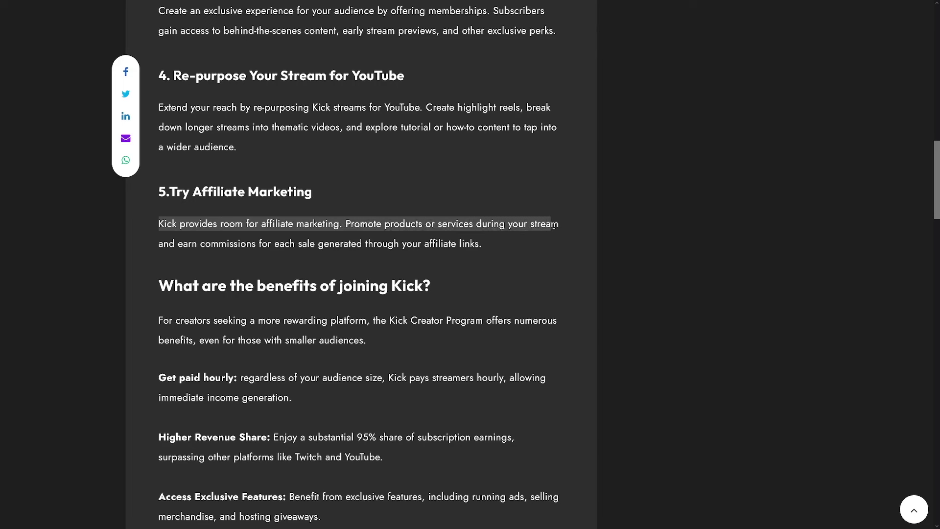
{"action": "left_click_drag", "start_coordinate": [556, 227], "coordinate": [246, 250]}
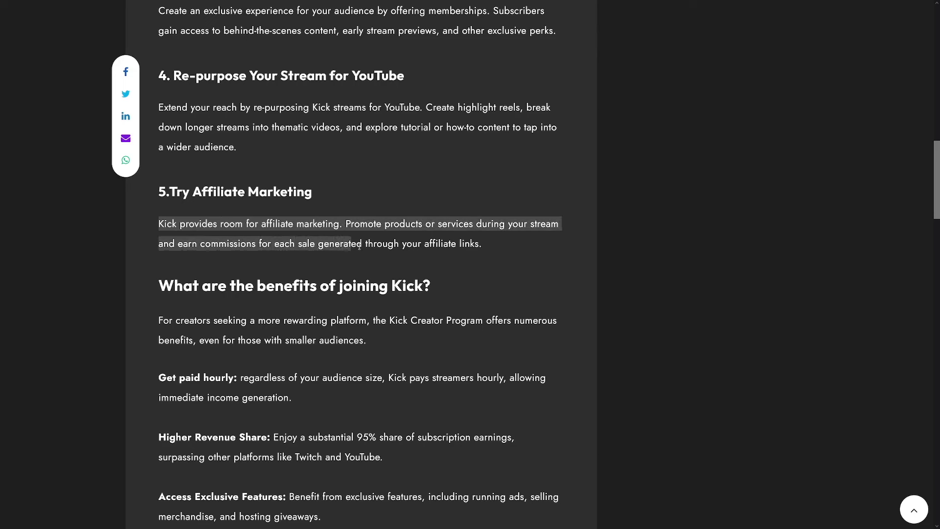
{"action": "left_click", "coordinate": [481, 245]}
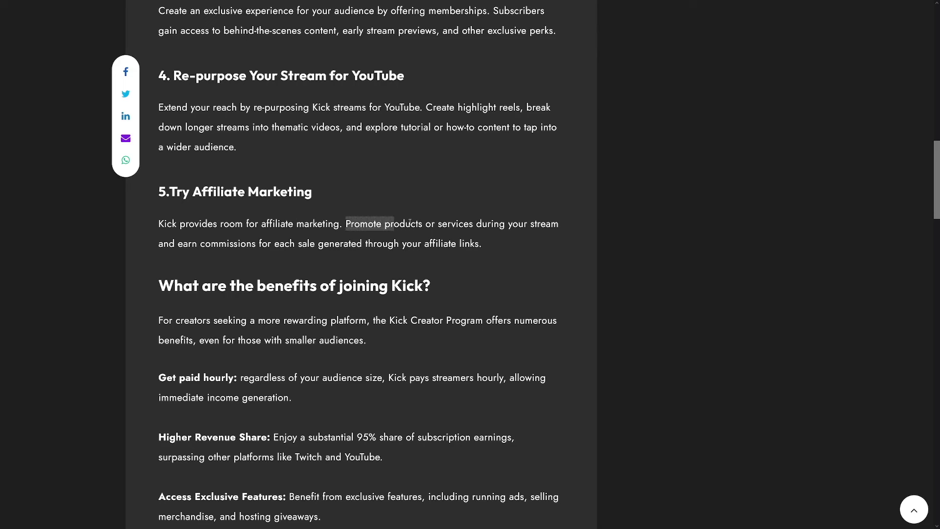
{"action": "left_click_drag", "start_coordinate": [426, 223], "coordinate": [481, 243]}
{"action": "left_click", "coordinate": [484, 241]}
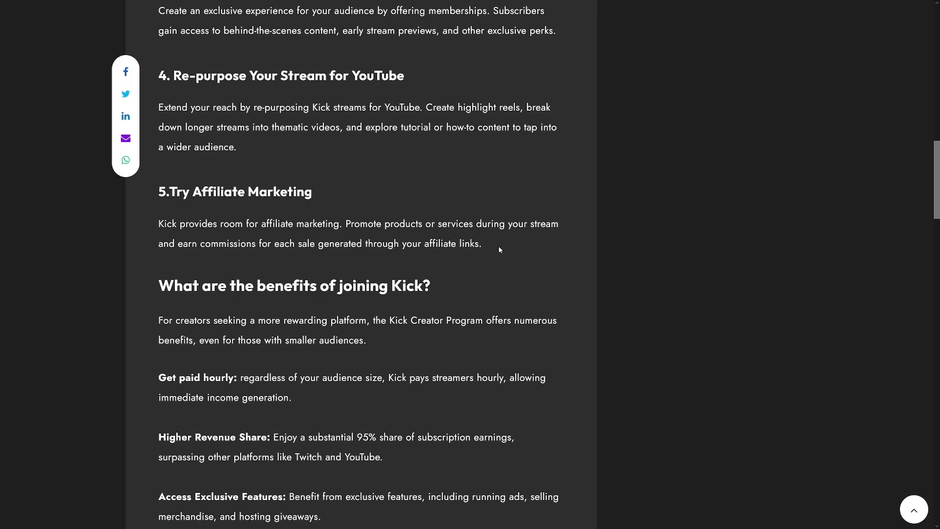
{"action": "scroll", "coordinate": [532, 251], "scroll_direction": "up", "scroll_amount": 5}
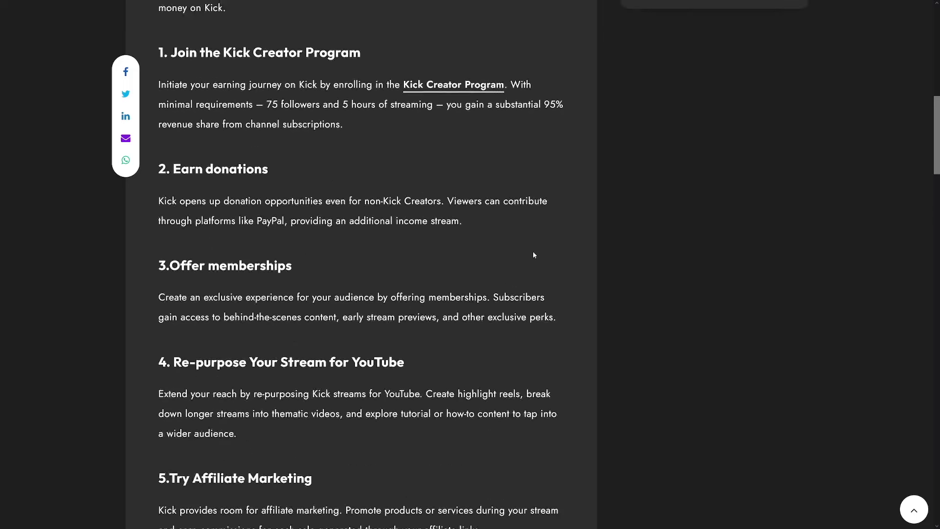
{"action": "scroll", "coordinate": [533, 250], "scroll_direction": "up", "scroll_amount": 8}
{"action": "scroll", "coordinate": [472, 158], "scroll_direction": "up", "scroll_amount": 5}
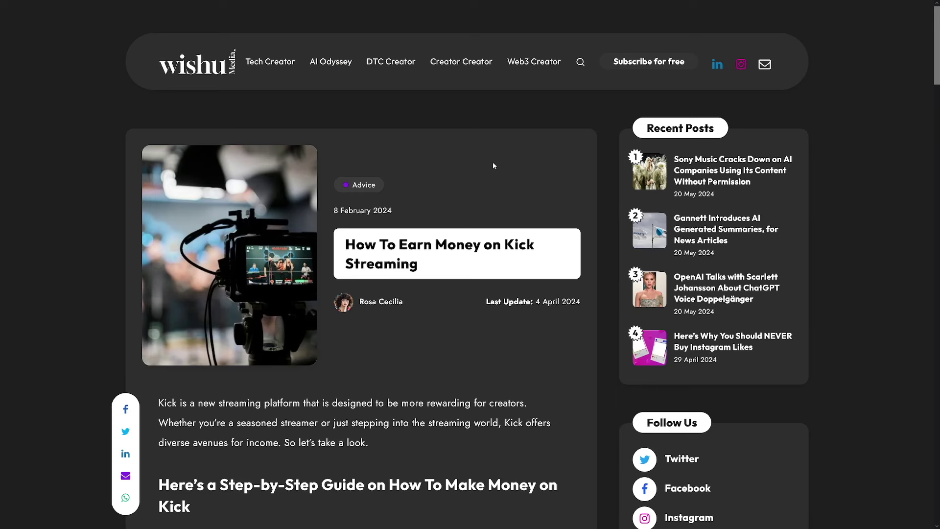